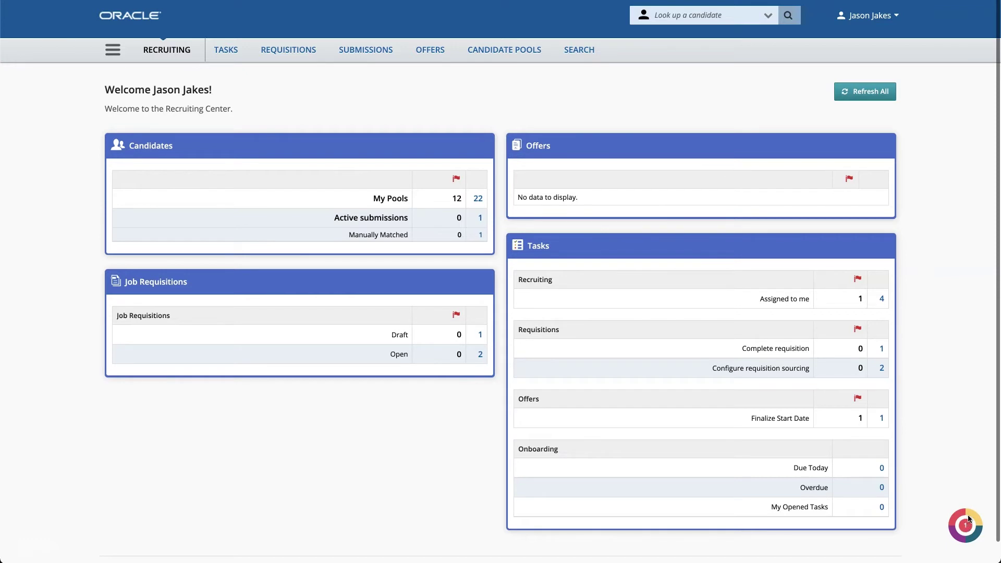
# Read the newest unread candidate reply in Sense Messages, then close the panel
pyautogui.click(967, 524)
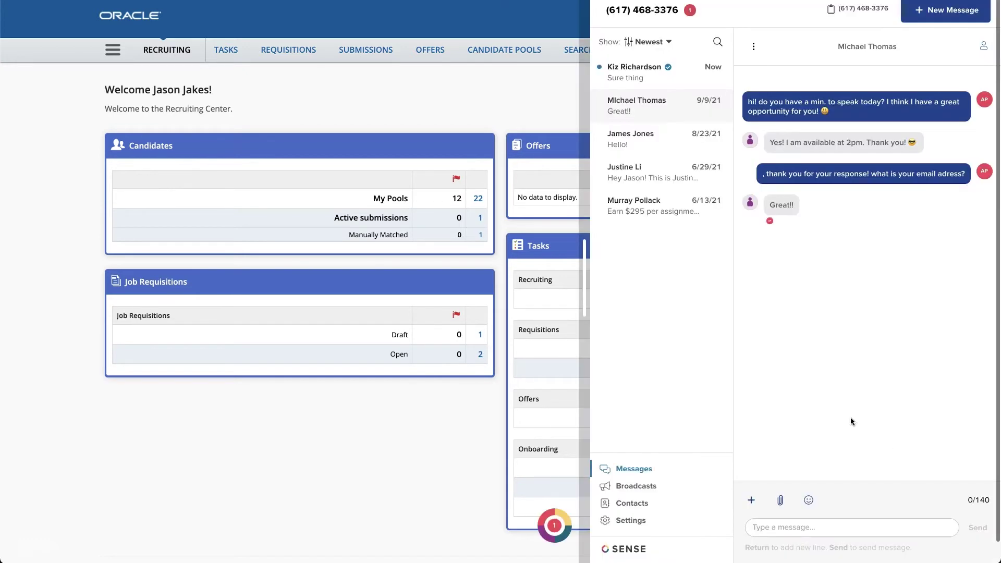
pyautogui.click(673, 74)
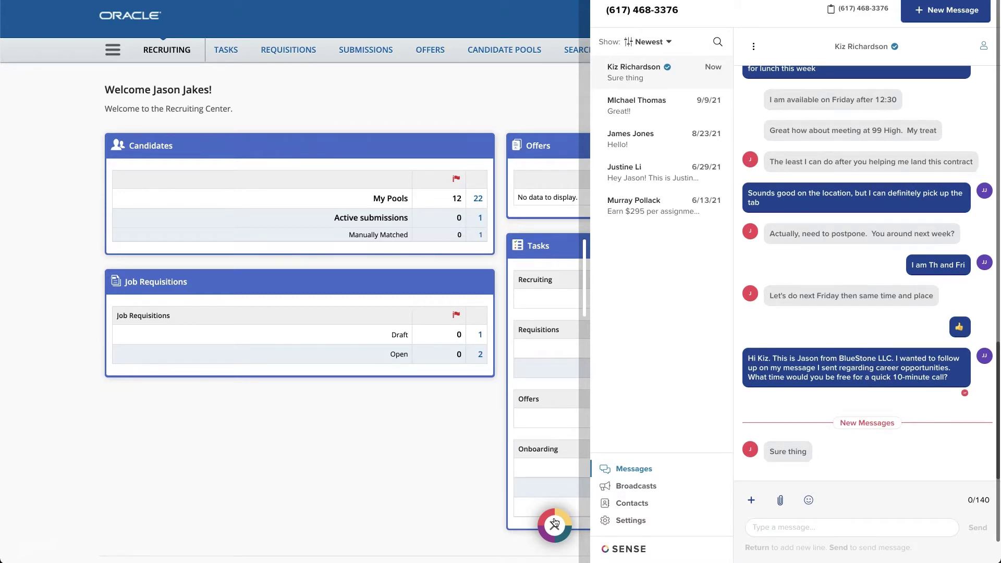
pyautogui.click(555, 523)
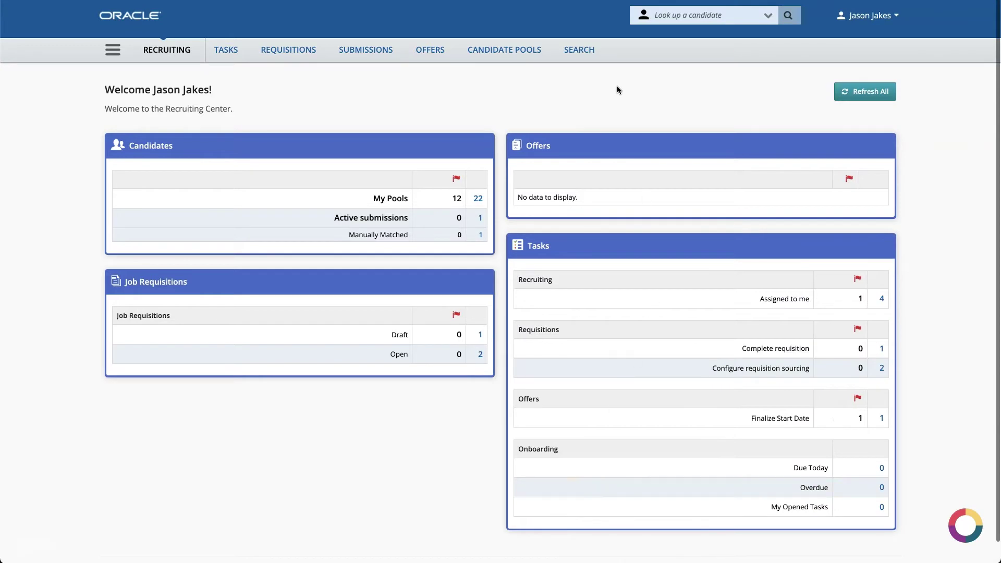
# Search candidates updated in the Last 7 Days, then view the Short List candidate pool
pyautogui.click(580, 51)
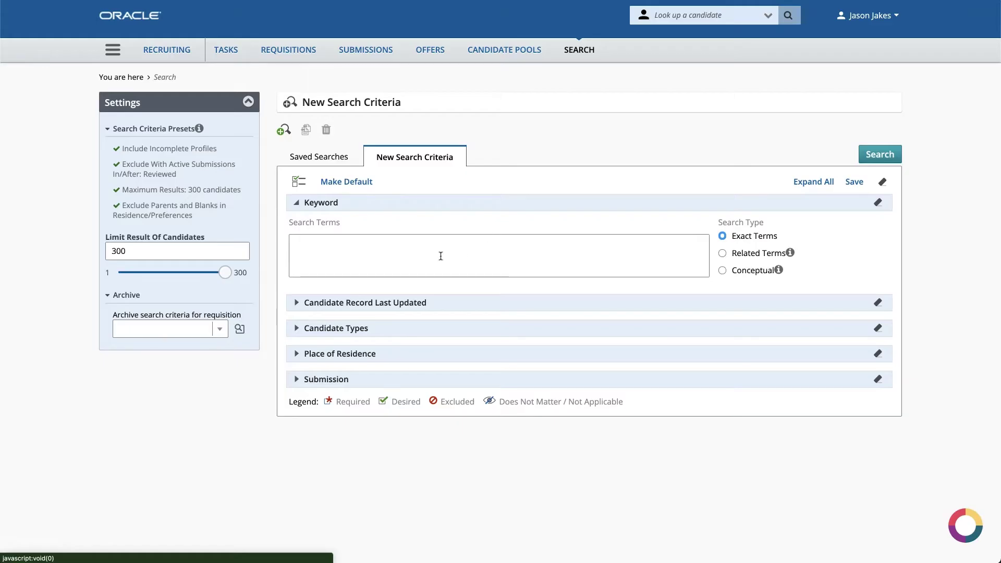
pyautogui.click(371, 304)
pyautogui.click(350, 343)
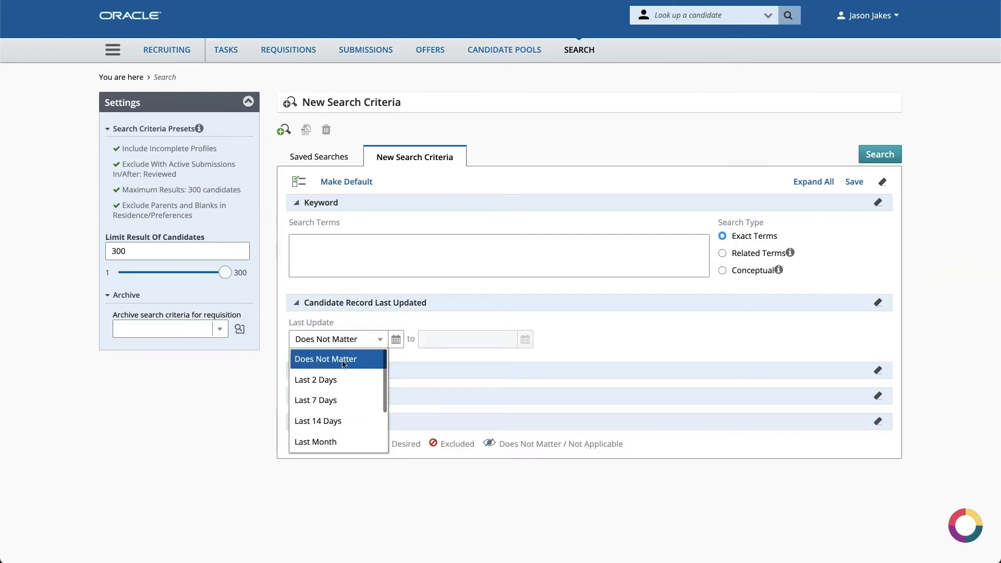
pyautogui.click(331, 403)
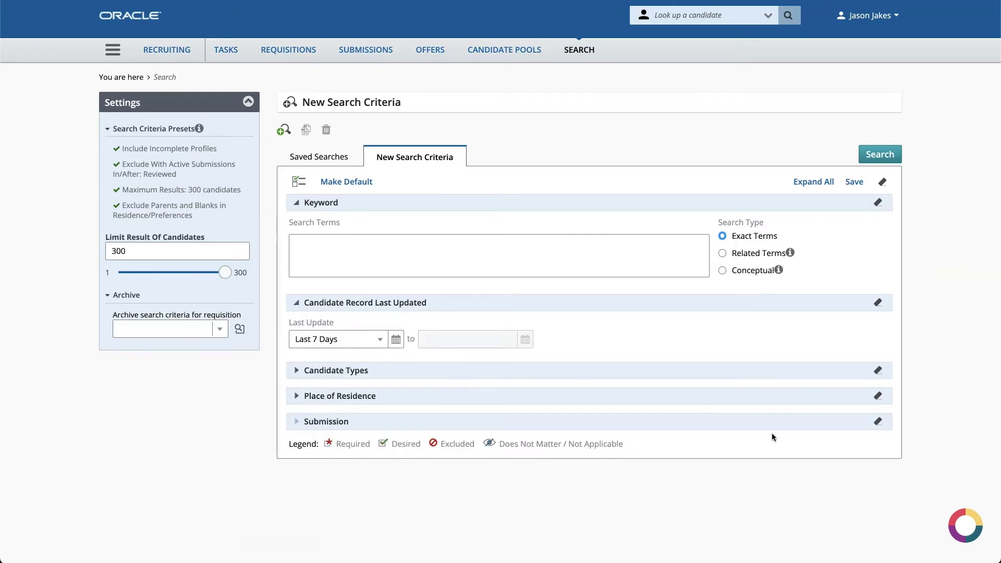
pyautogui.click(880, 155)
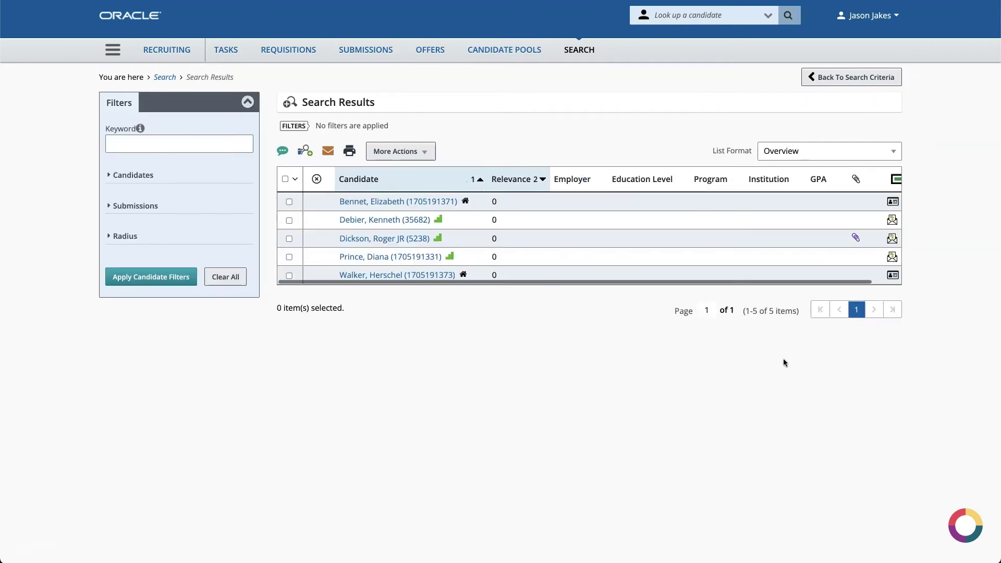
pyautogui.click(494, 51)
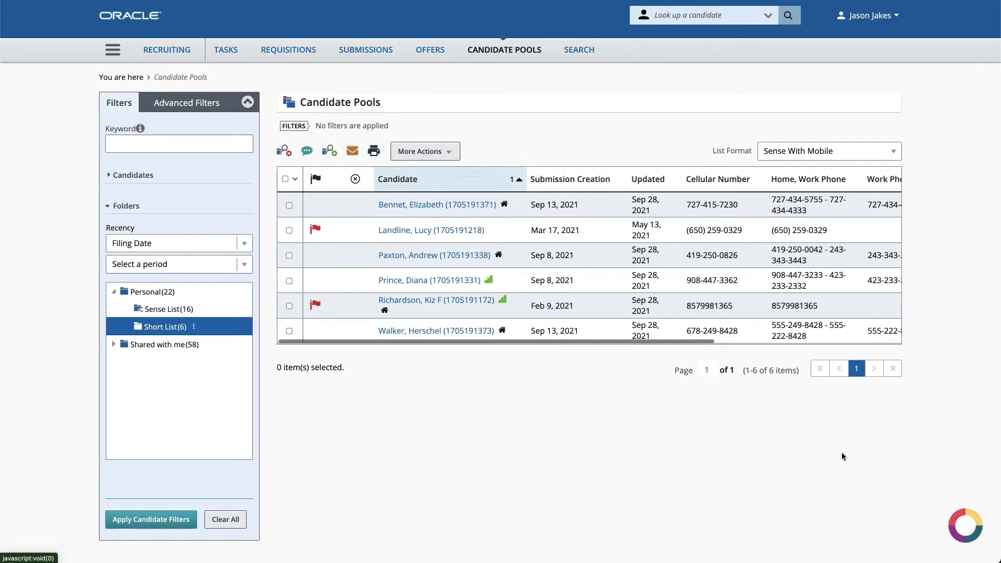
# Start a Sense broadcast to all on-screen candidate numbers, excluding the landline
pyautogui.click(960, 524)
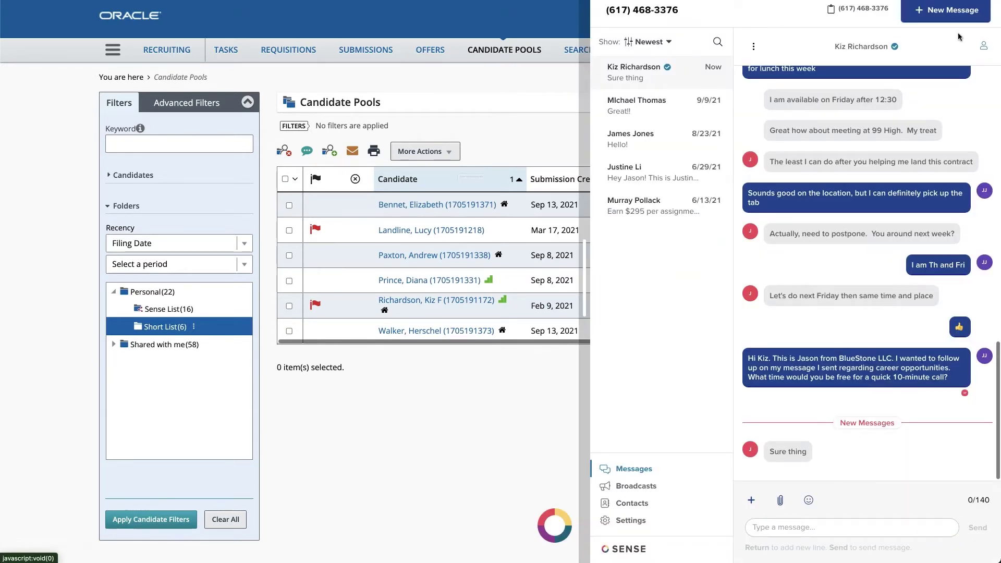
pyautogui.click(954, 15)
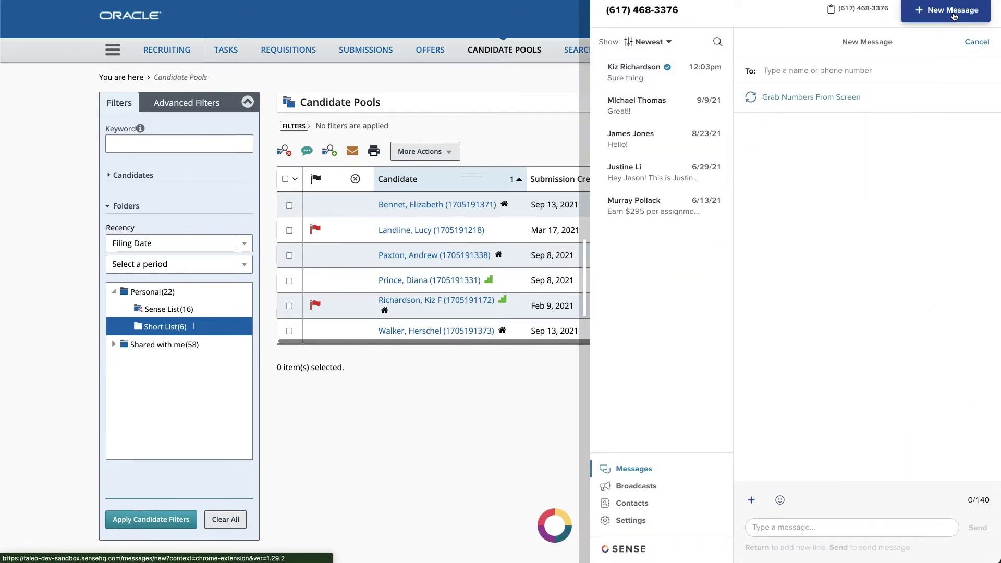
pyautogui.click(806, 101)
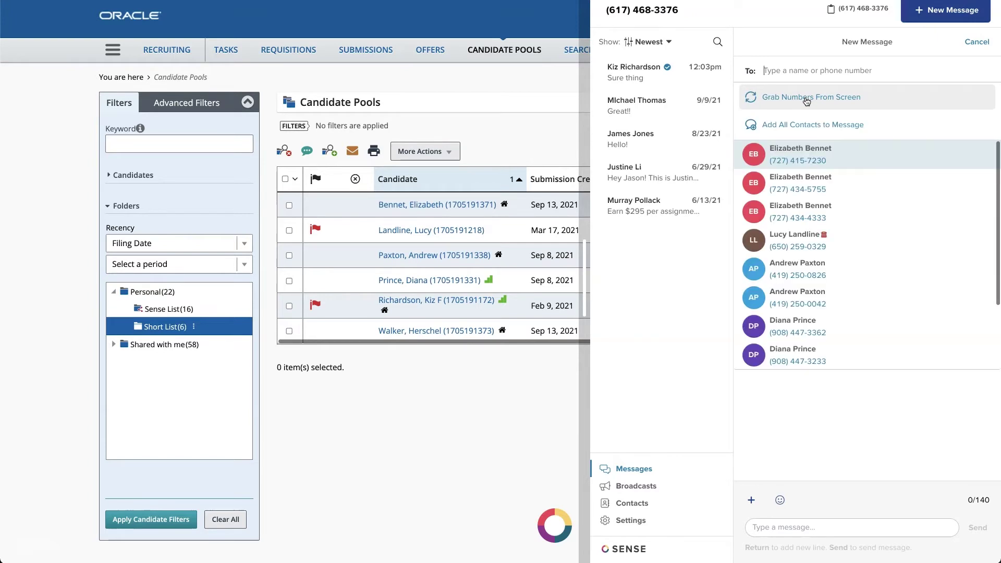
pyautogui.click(801, 127)
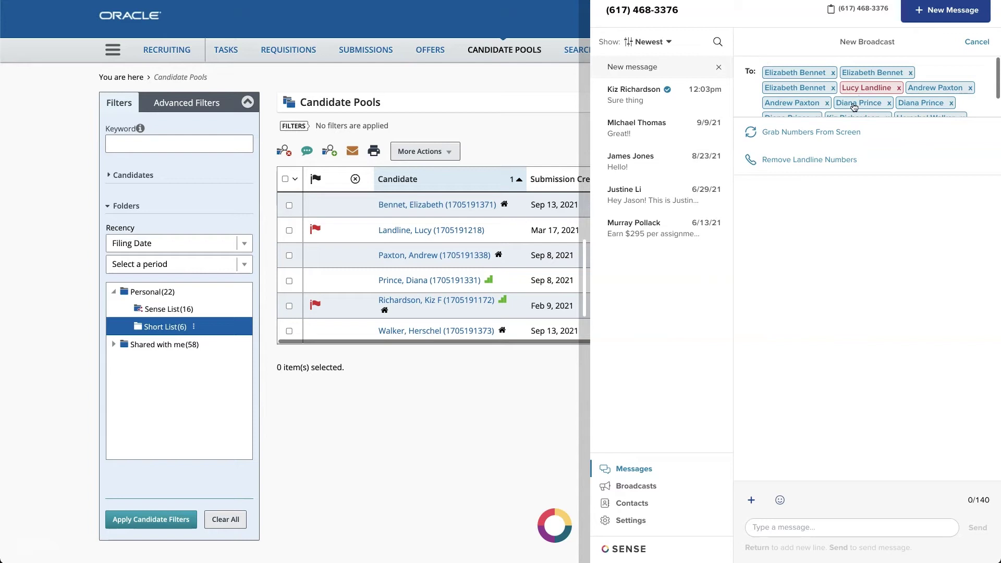
pyautogui.click(801, 160)
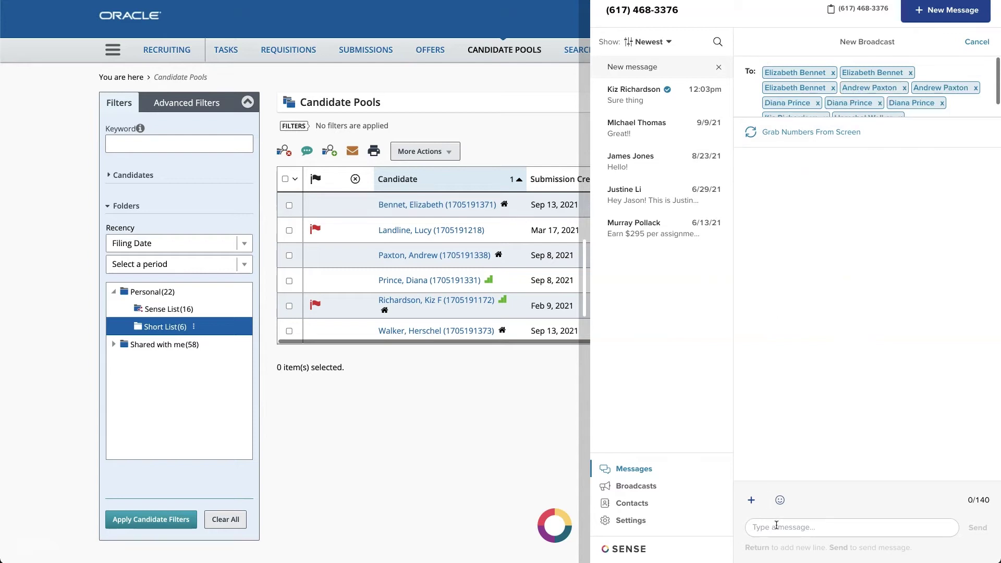
# Insert the '1st Attempt Candidate' template into the broadcast message
pyautogui.click(752, 501)
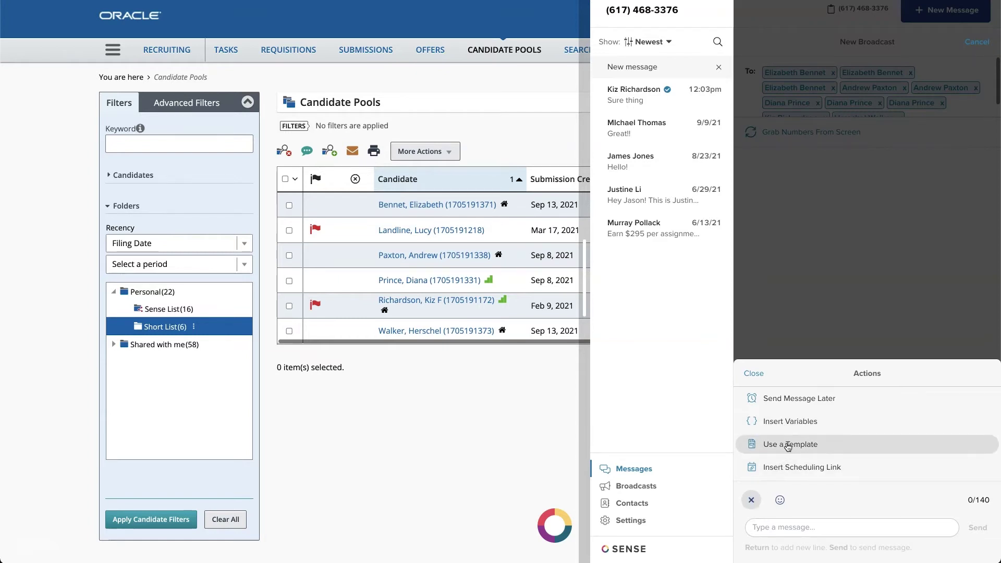
pyautogui.click(788, 445)
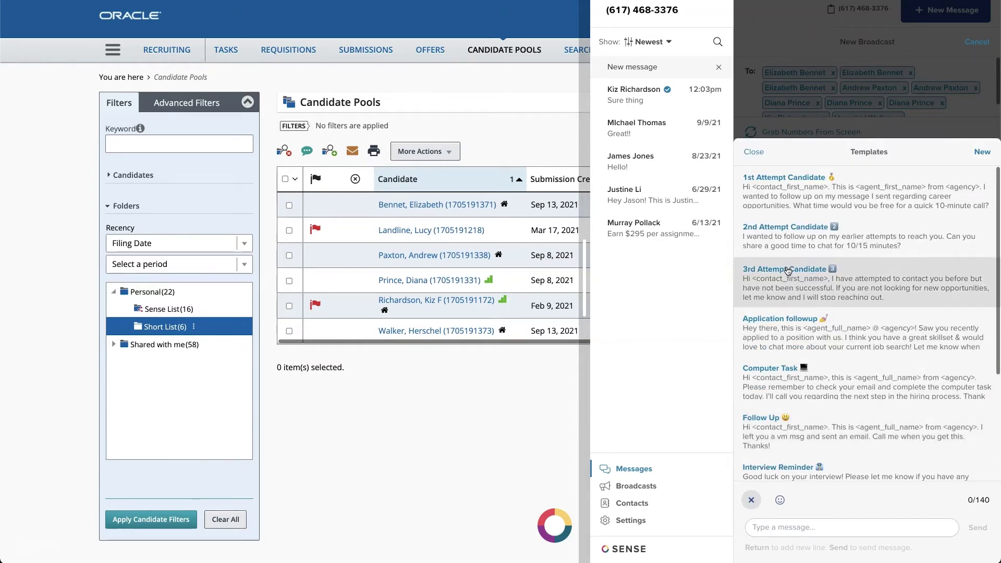
pyautogui.click(801, 190)
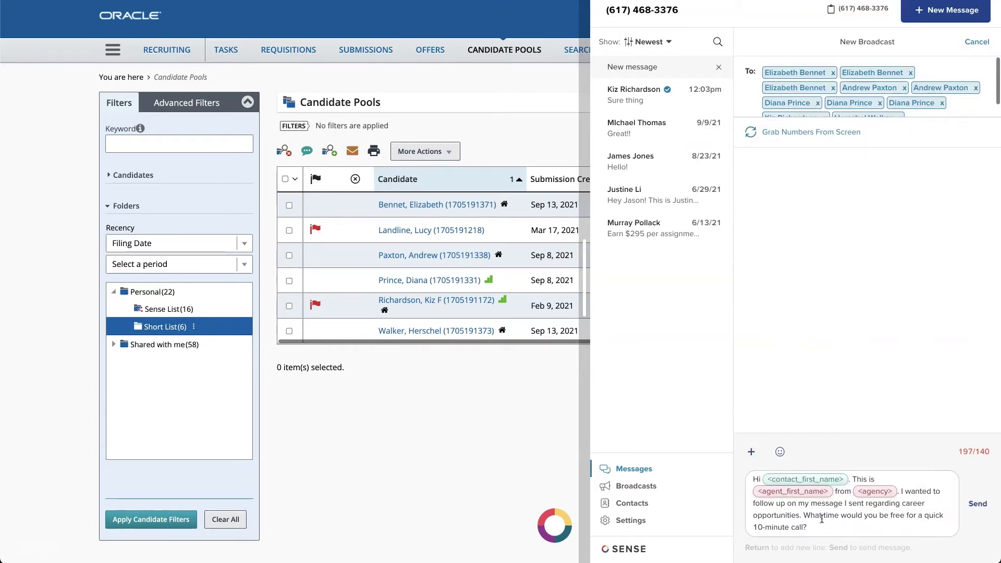
# Add a final line reading 'Schedule time with me here:'
pyautogui.press('Return')
pyautogui.write('Sched')
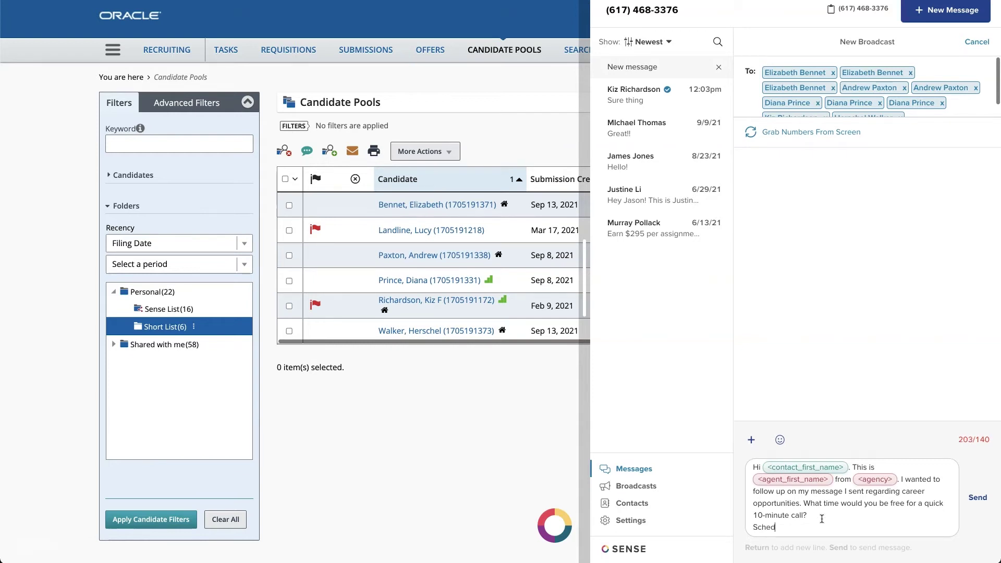
pyautogui.write('ule ')
pyautogui.write('time ')
pyautogui.write('with mere')
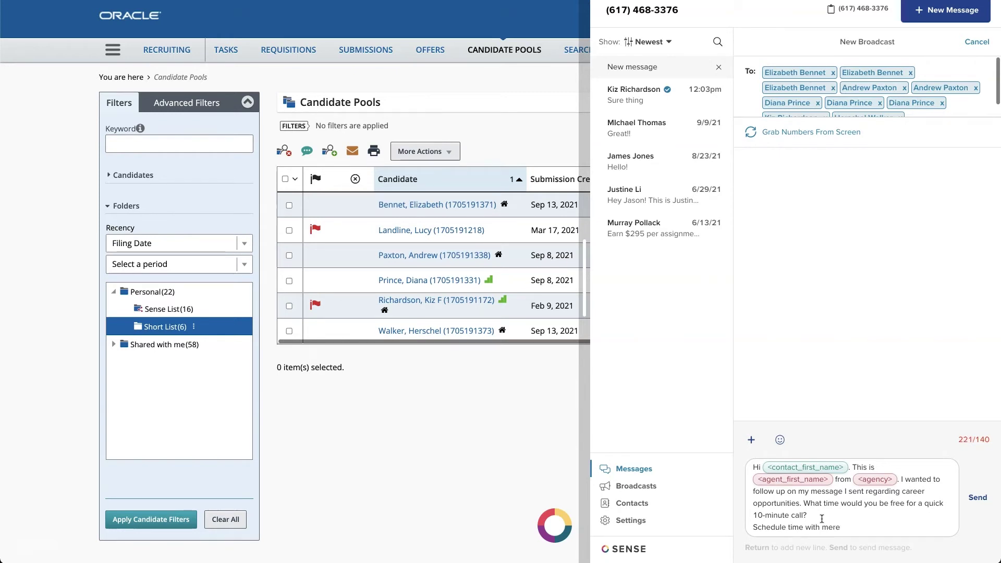
pyautogui.press('BackSpace')
pyautogui.press('BackSpace')
pyautogui.write('here:')
# Insert the '30 Minute Meeting with Jason' scheduling link into the message
pyautogui.click(752, 440)
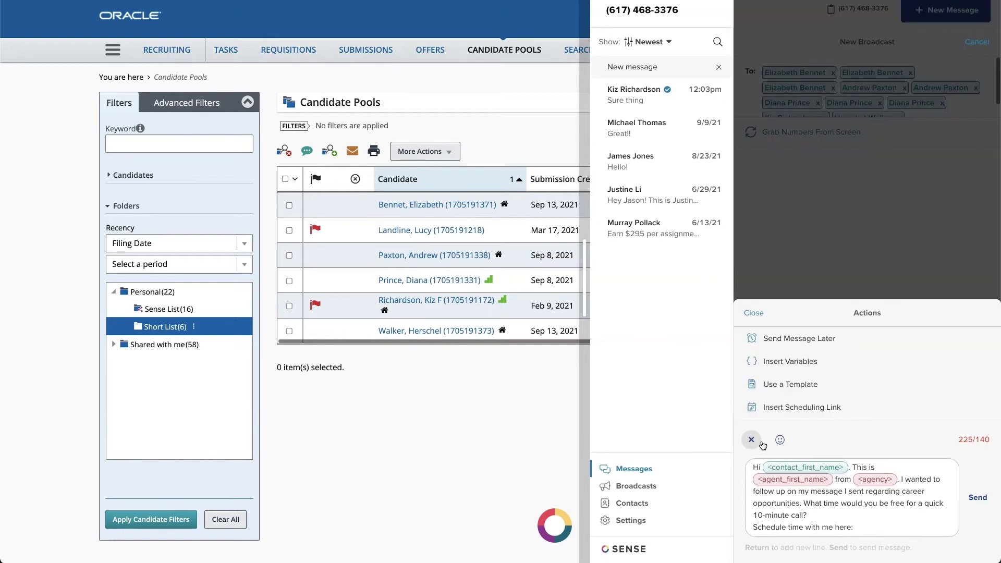
pyautogui.click(800, 408)
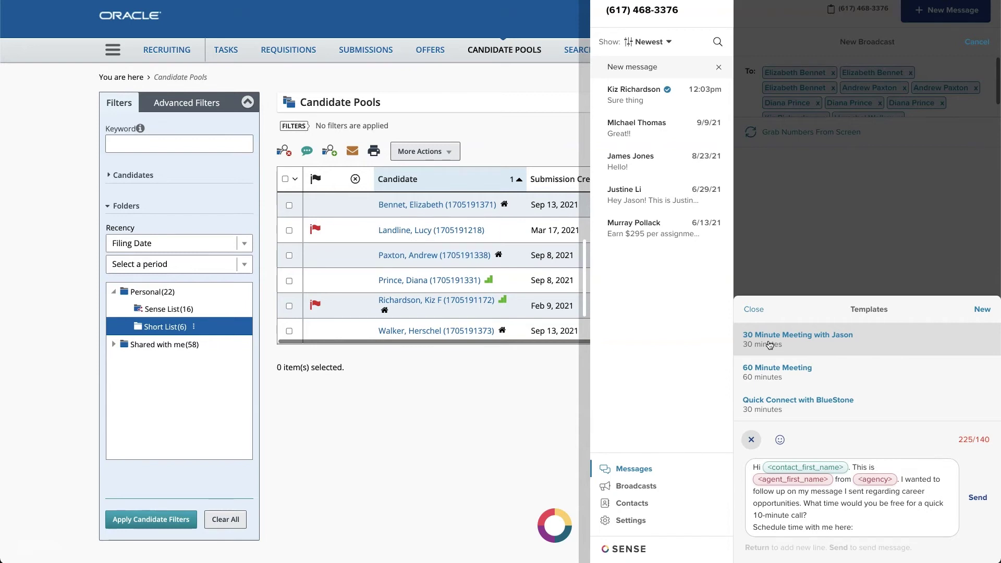
pyautogui.click(770, 345)
pyautogui.click(791, 344)
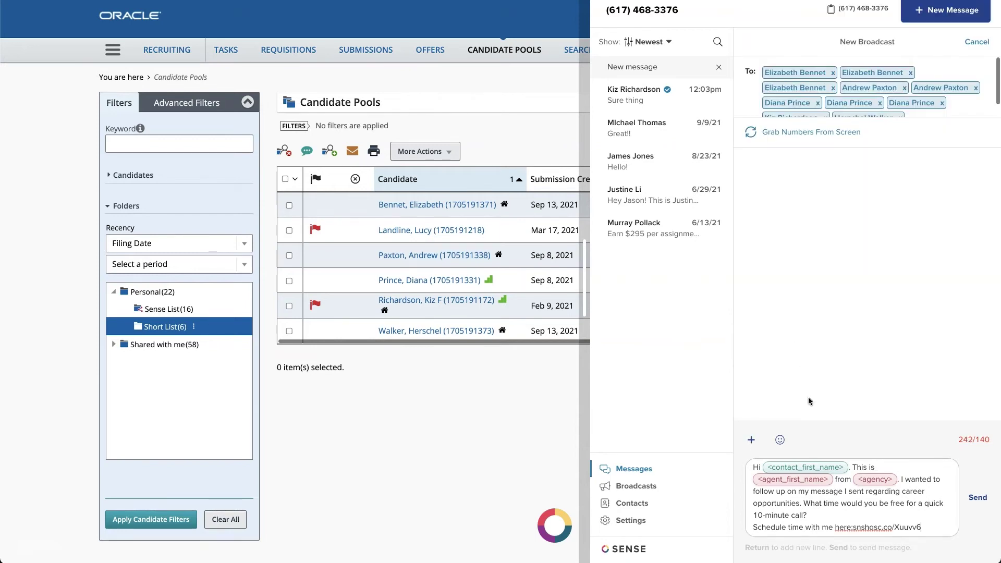
# Send the broadcast immediately to all listed recipients
pyautogui.click(855, 528)
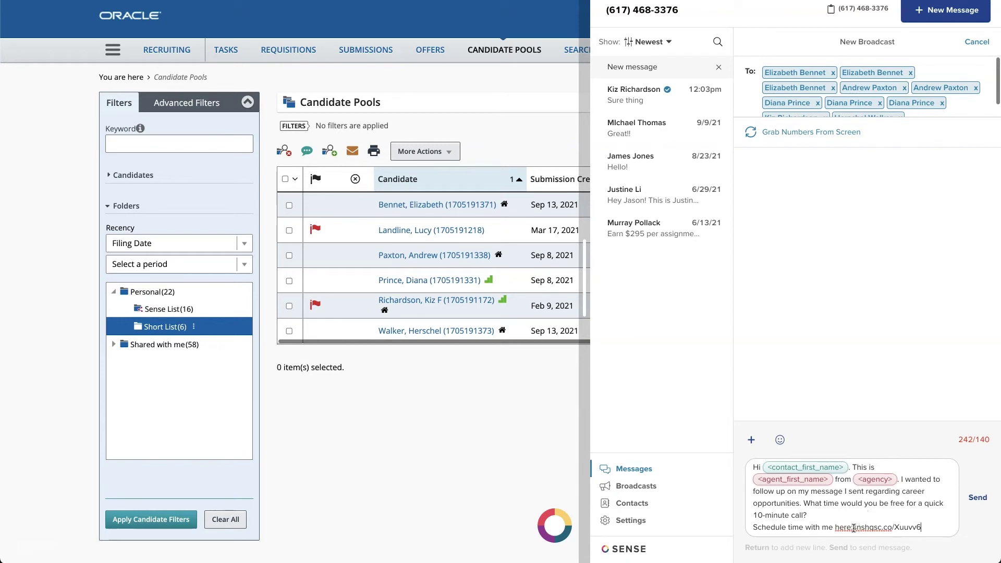
pyautogui.click(977, 502)
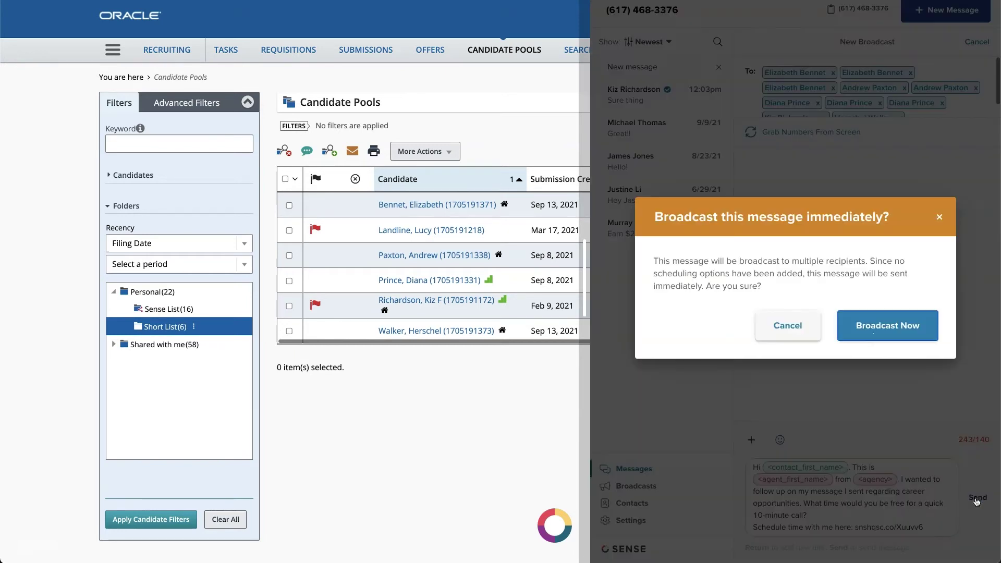
pyautogui.click(871, 327)
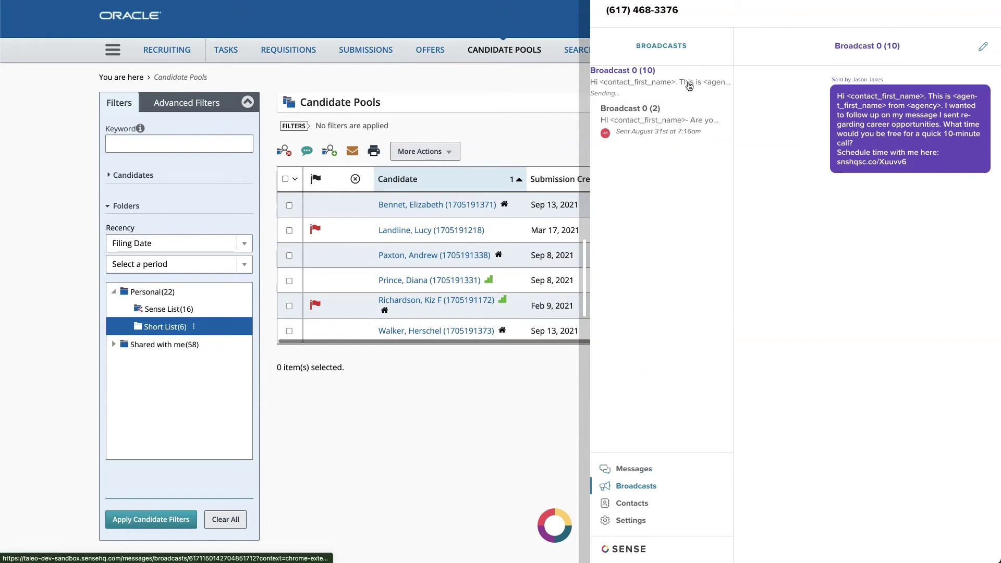
# Rename the broadcast to 'Warehouse Position' and return to individual conversations
pyautogui.click(983, 47)
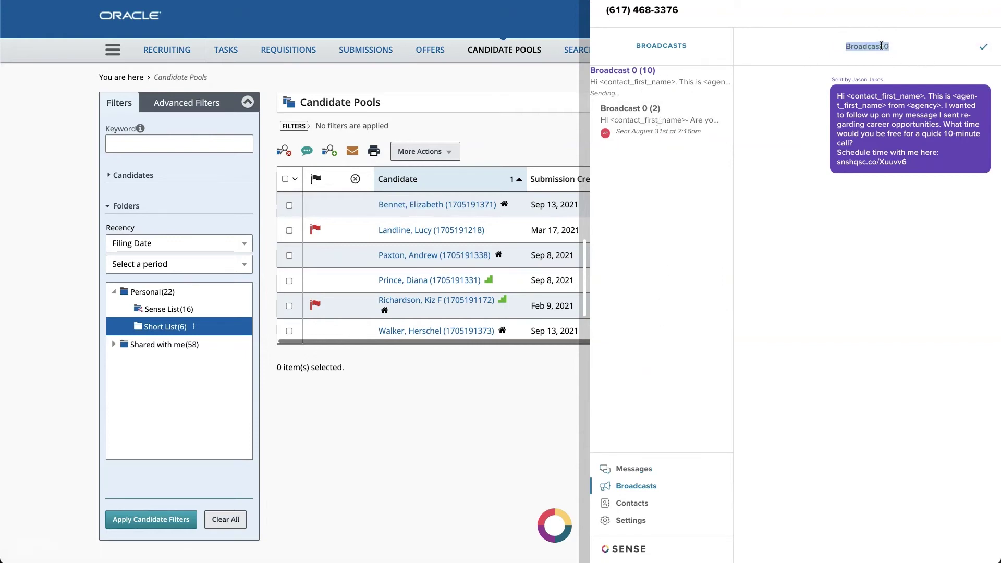
pyautogui.write('Warehou')
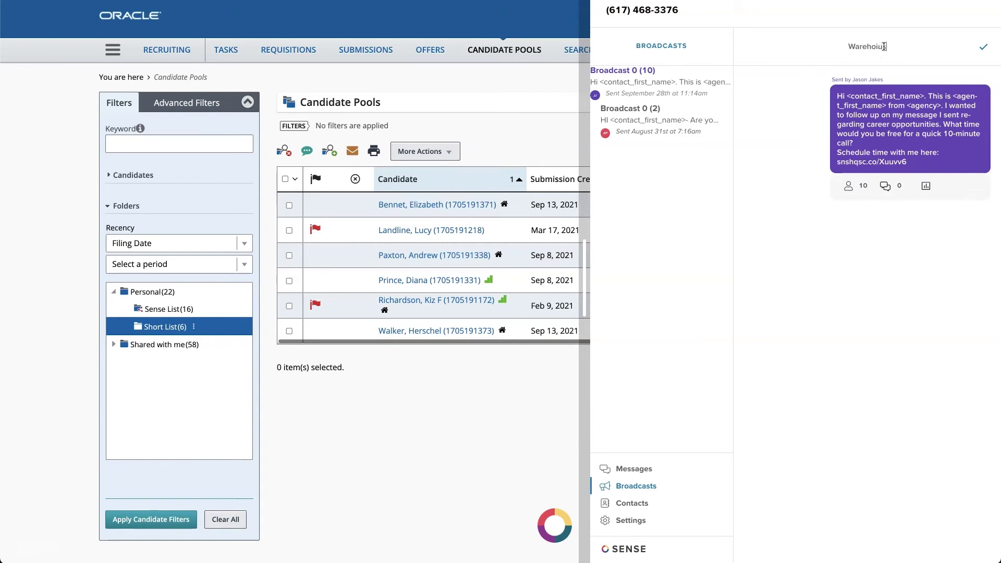
pyautogui.write('se')
pyautogui.write(' Position')
pyautogui.click(983, 47)
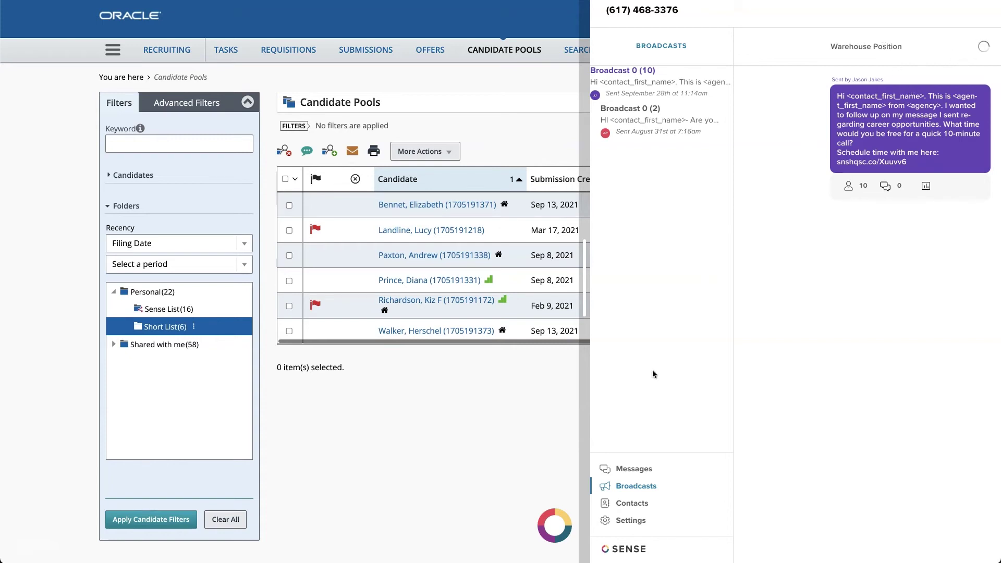
pyautogui.click(629, 469)
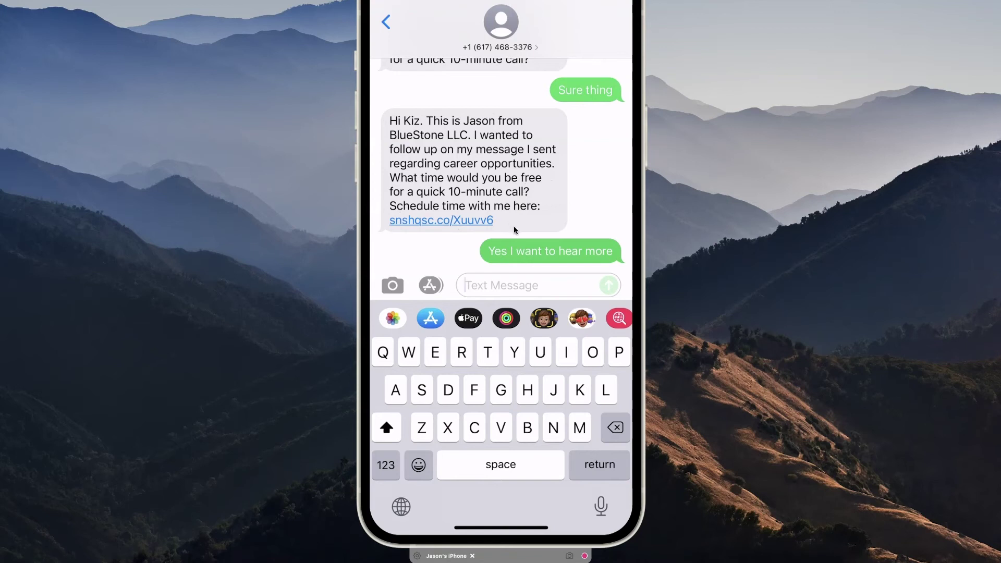
# Open the scheduling link from the broadcast text on the iPhone
pyautogui.moveTo(501, 371)
pyautogui.click(473, 221)
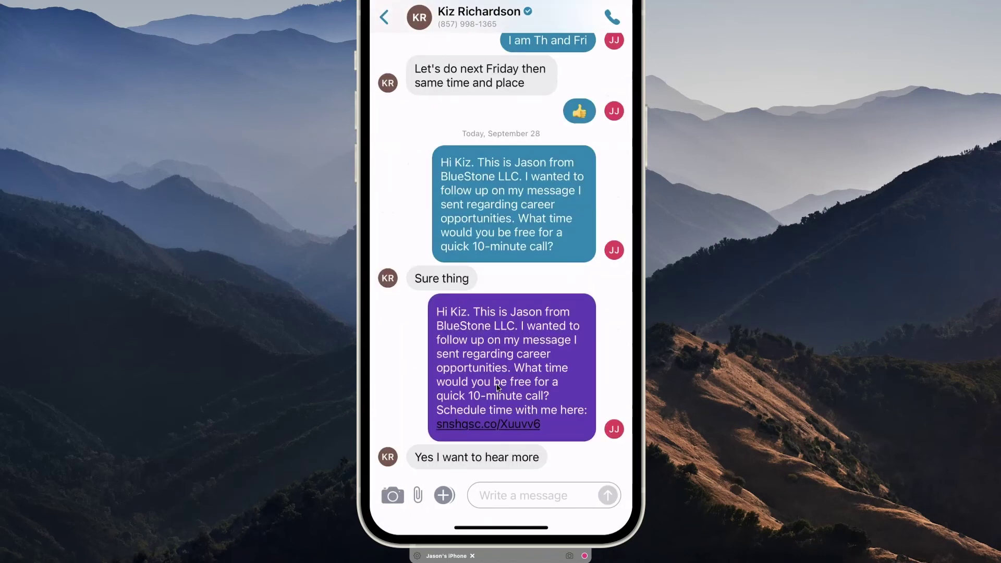
pyautogui.scroll(-2, 497, 386)
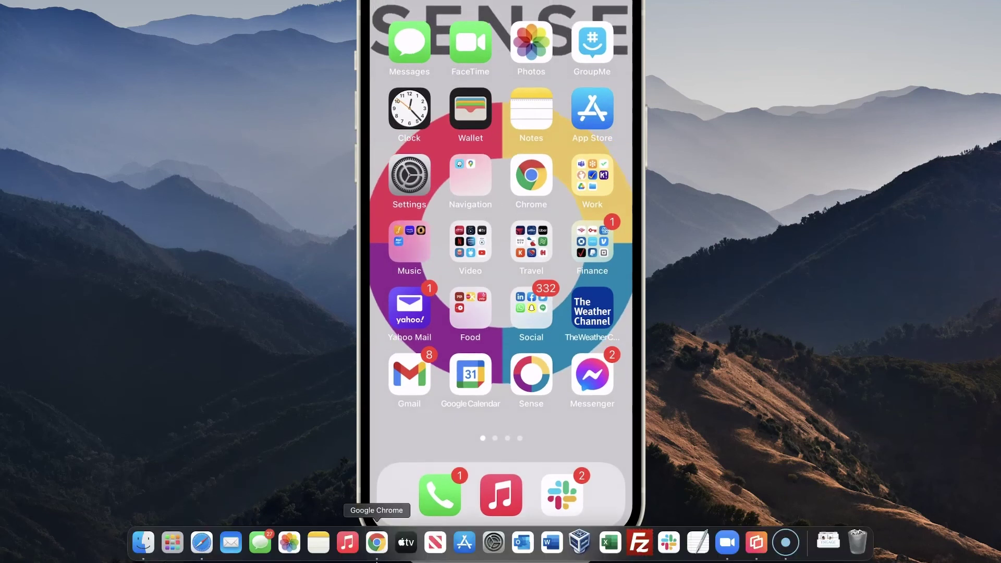
# Back in Taleo, look up the candidate 'jennifer anniston'
pyautogui.click(377, 545)
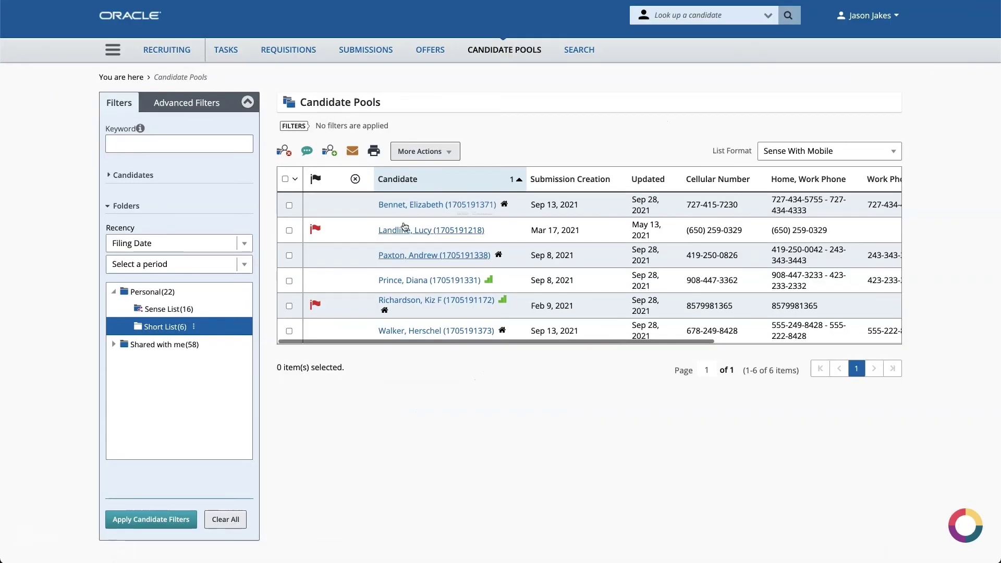
pyautogui.click(693, 14)
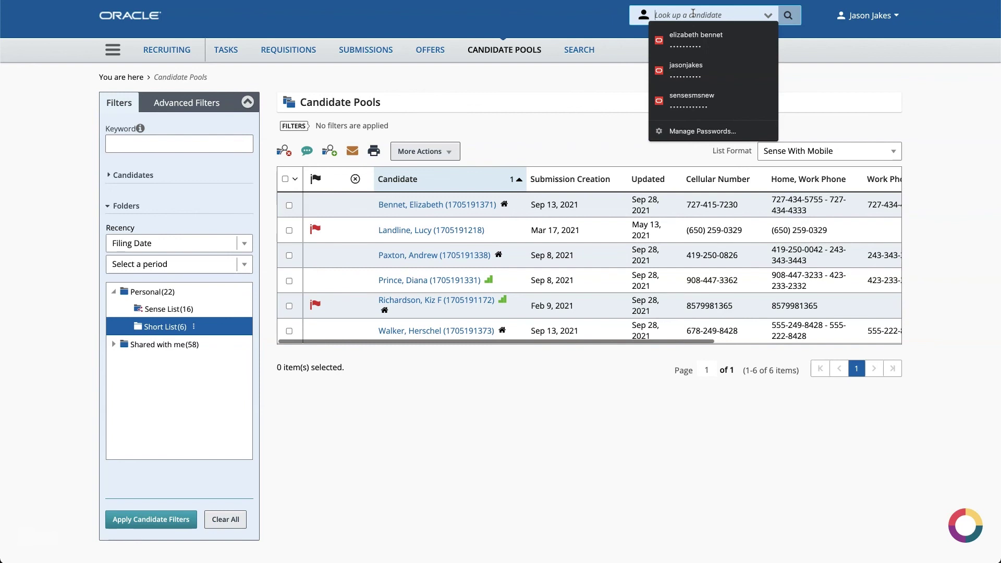
pyautogui.write('jen')
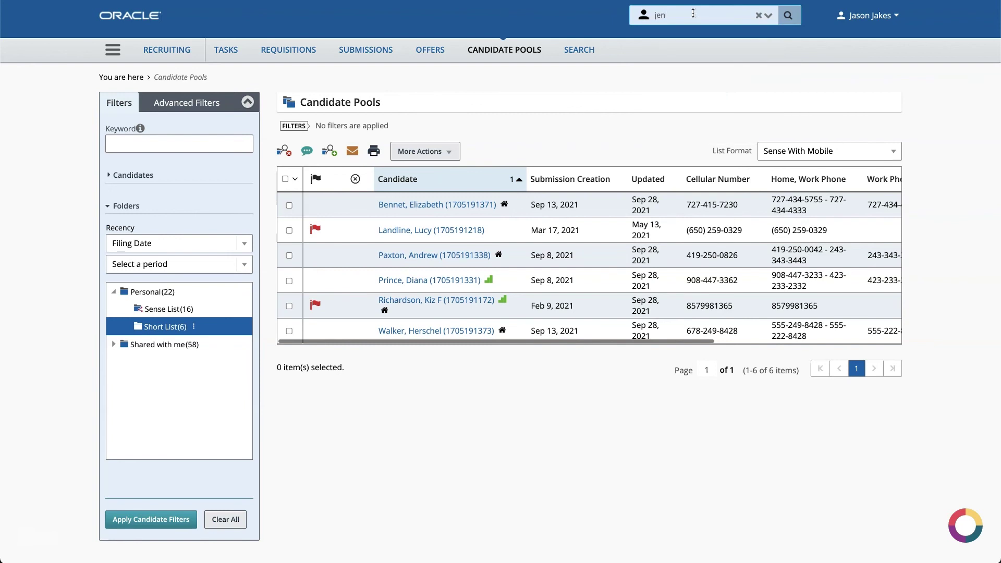
pyautogui.write('nifer a')
pyautogui.write('nn')
pyautogui.write('iston')
pyautogui.press('Return')
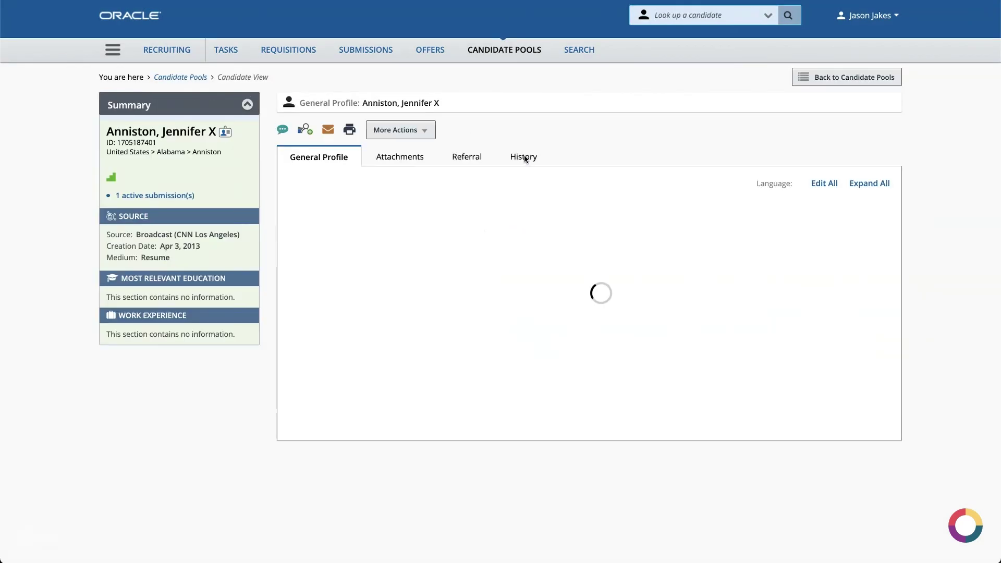
# Show Jennifer X Anniston's history and expand the Aug 24, 1:08:41 PM SMS comment
pyautogui.click(524, 157)
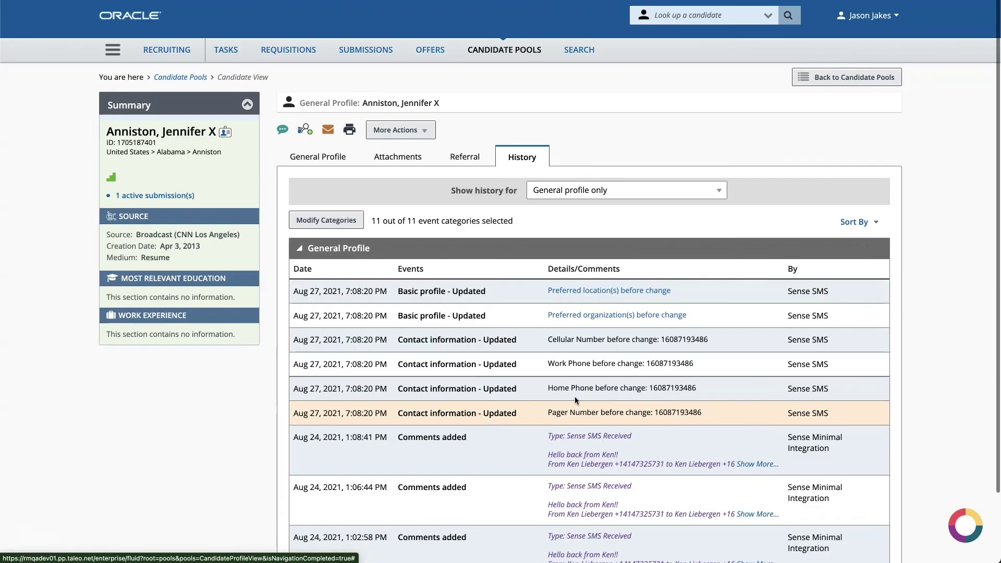
pyautogui.click(757, 465)
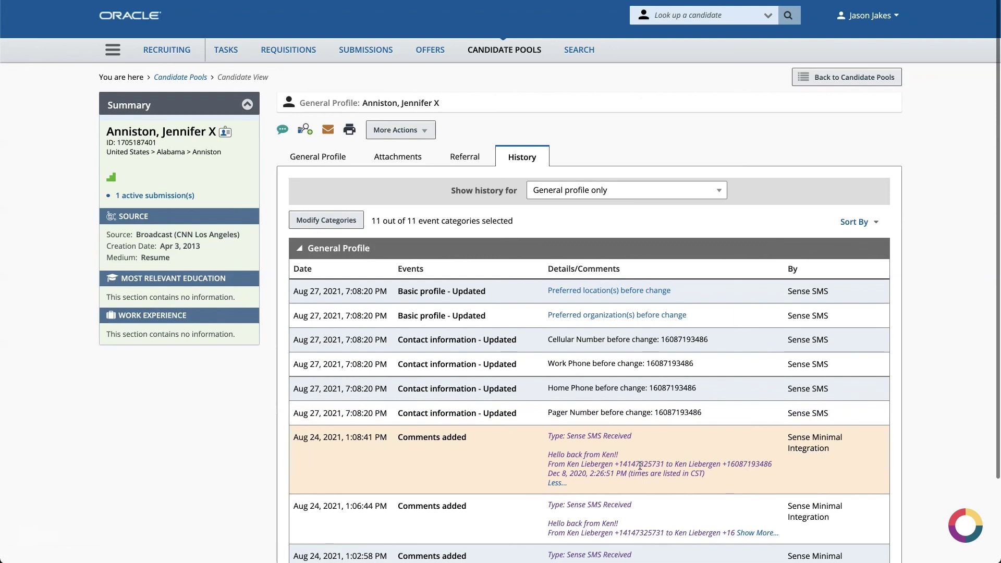